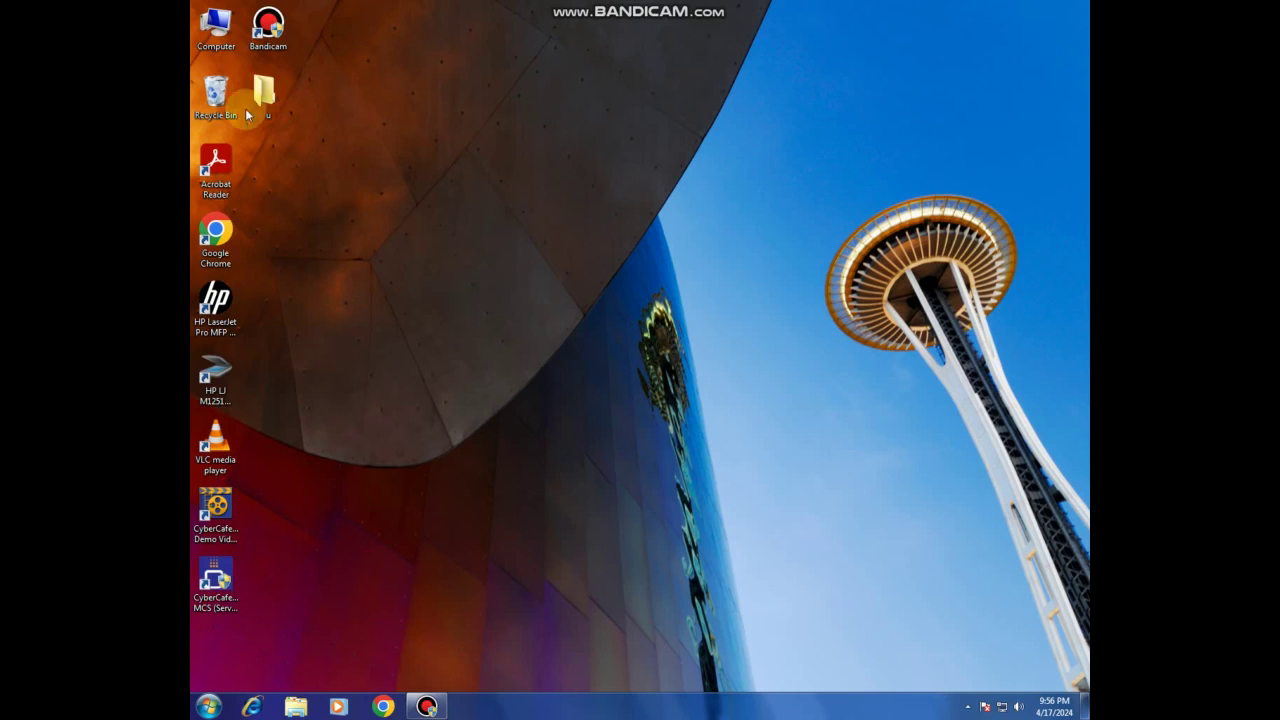
Step: Select all desktop icons, clear the selection, and check the sound volume level
left_click_drag(314, 18, 222, 565)
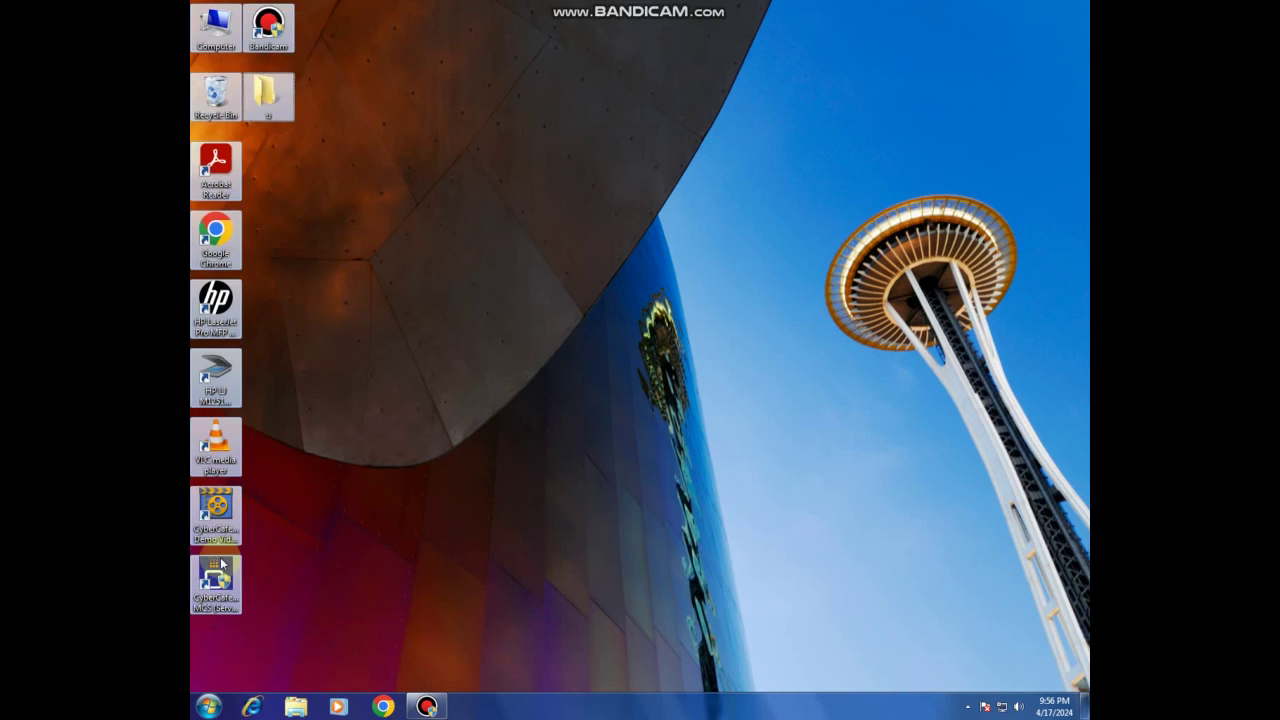
left_click(323, 368)
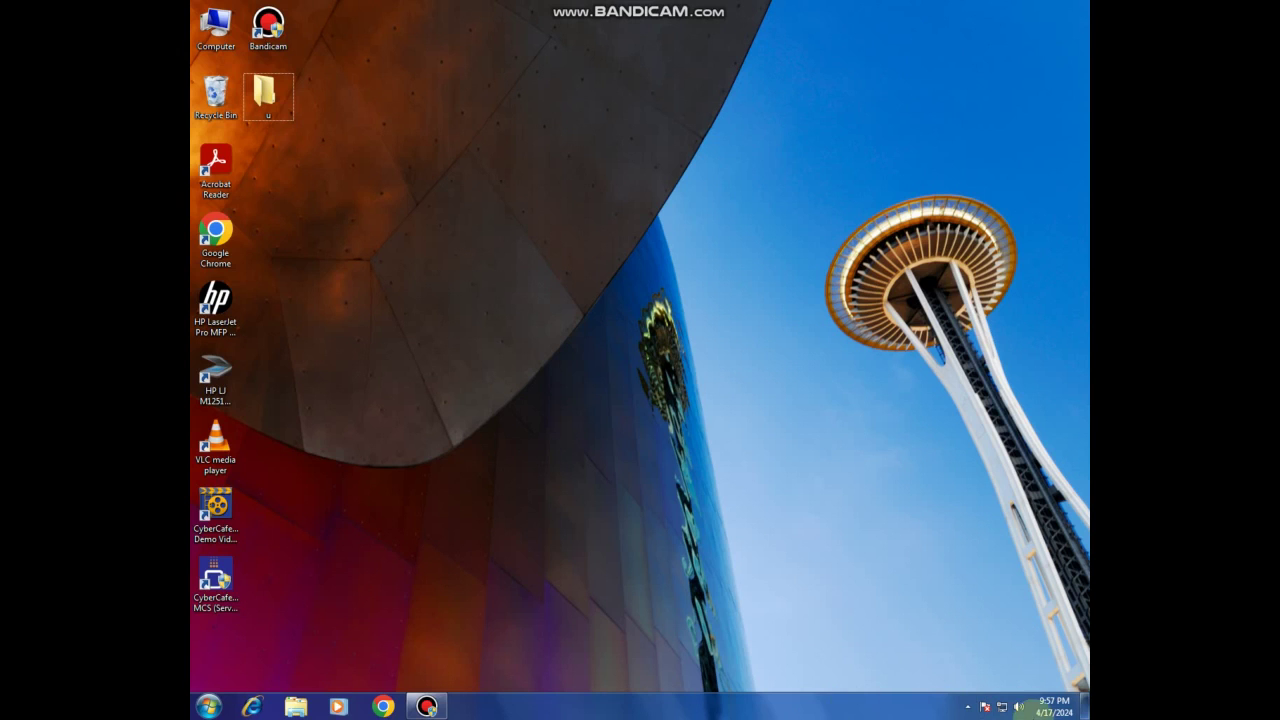
left_click(1028, 711)
Step: Open the Start menu, close it, and open it again
left_click(211, 694)
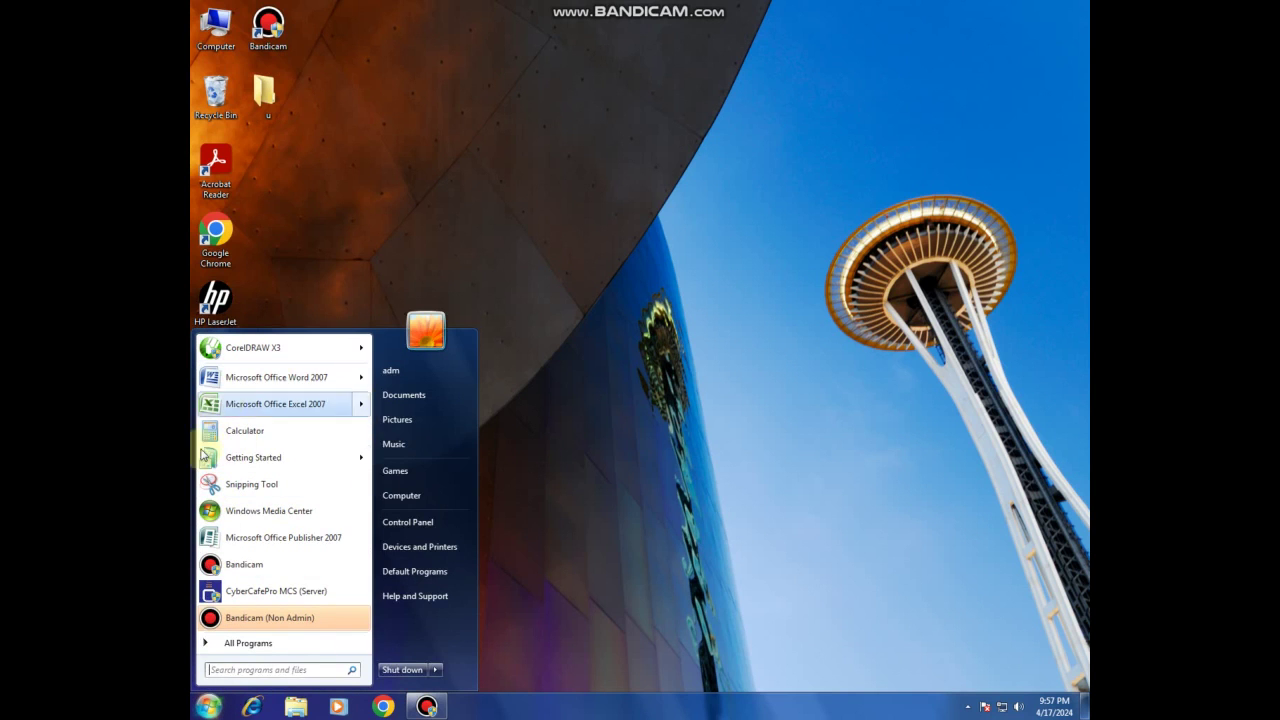
left_click(470, 490)
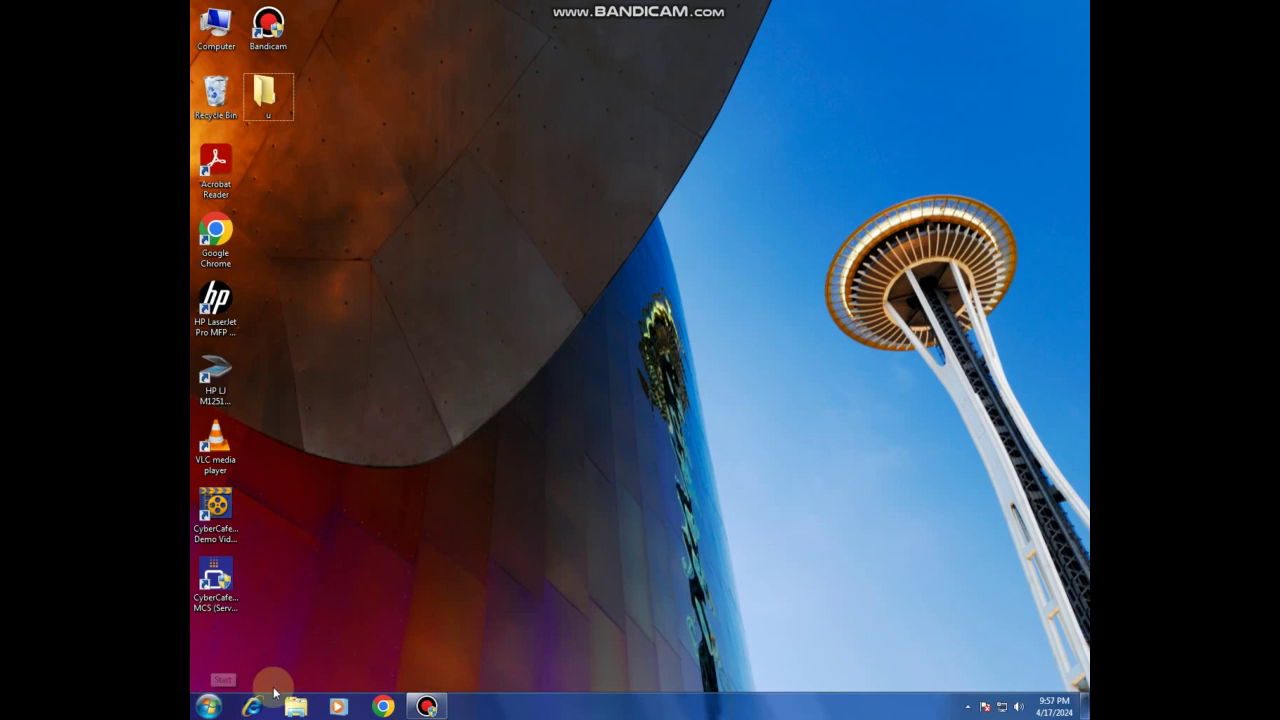
left_click(209, 707)
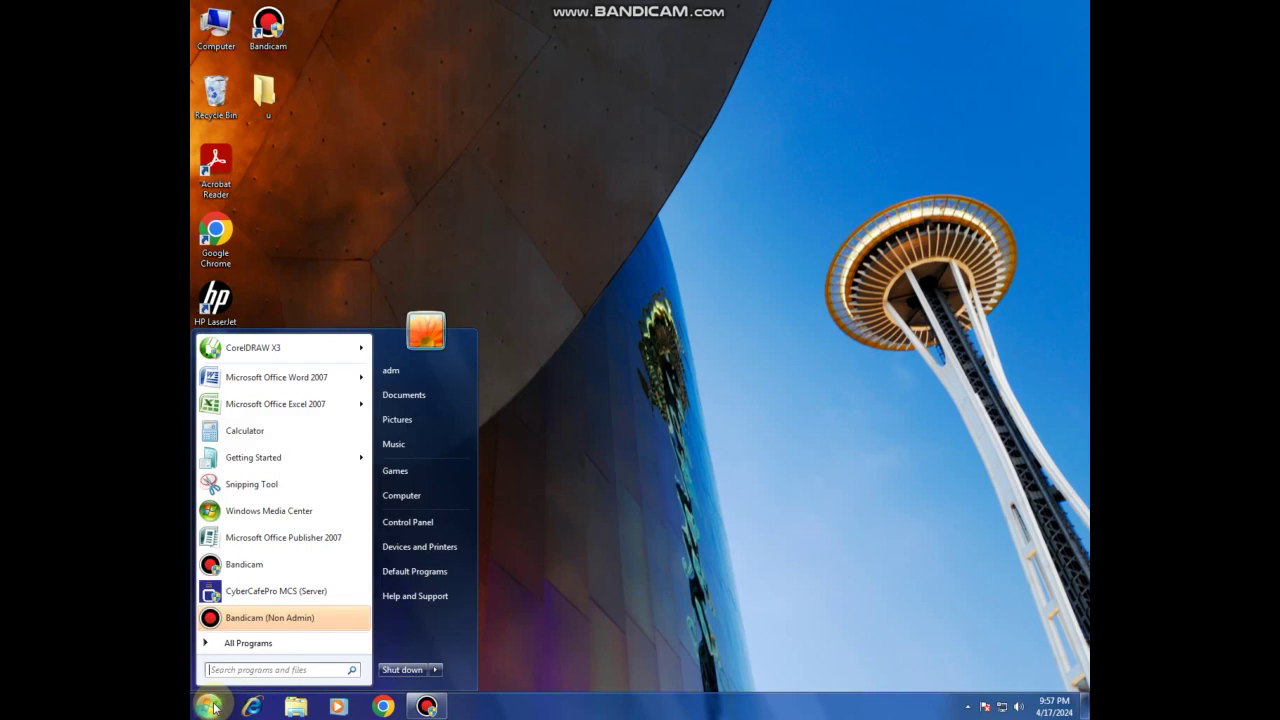
Step: View the Shut down options, dismiss them, and reopen Start to search for Paint
left_click(437, 672)
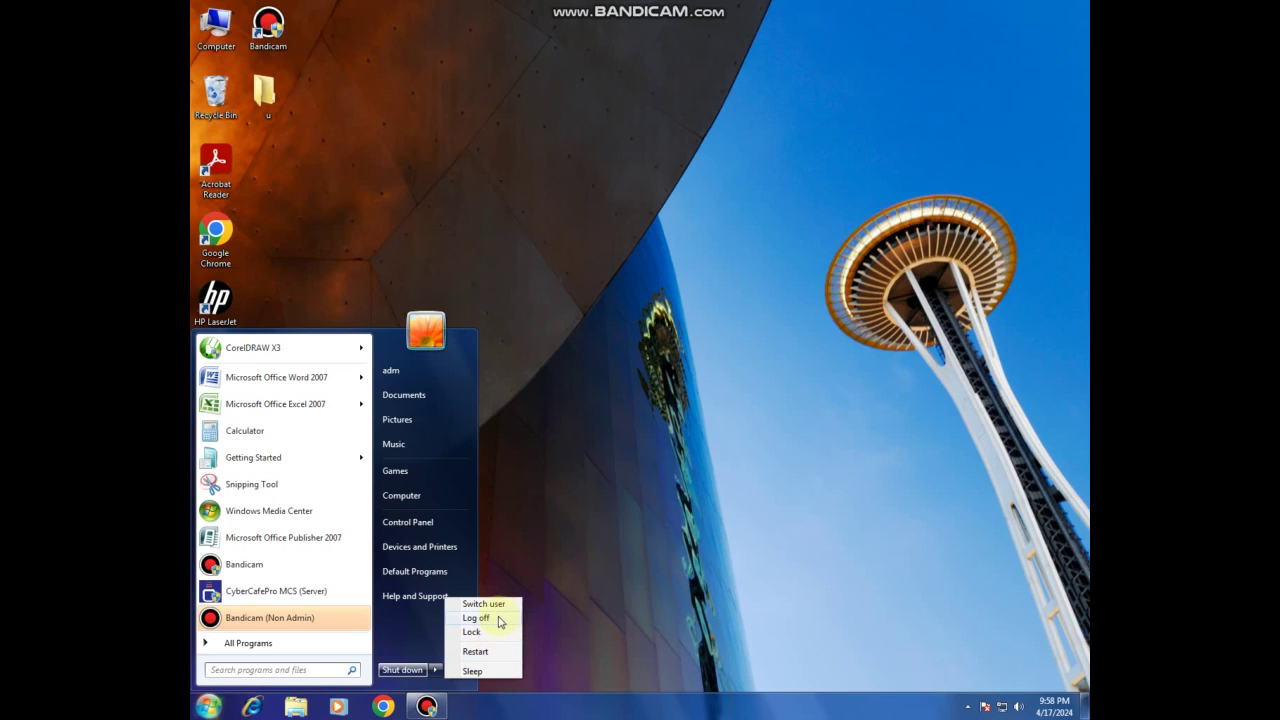
left_click(598, 549)
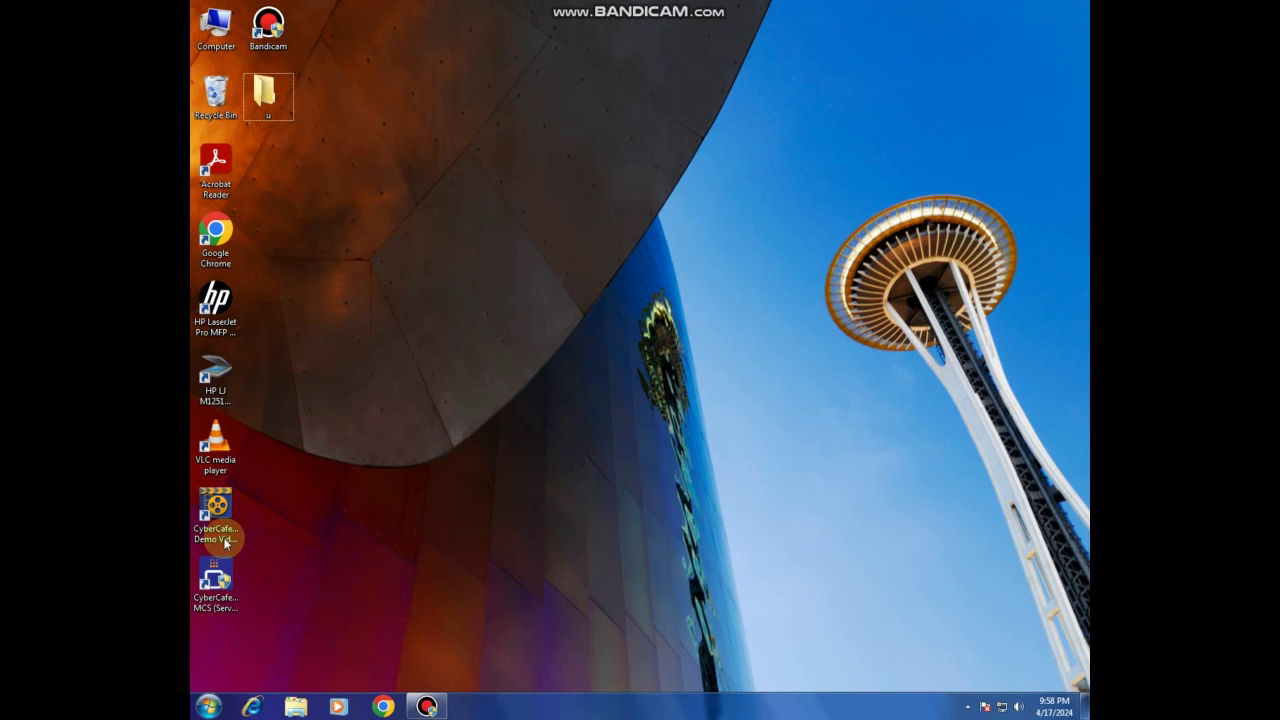
left_click(205, 708)
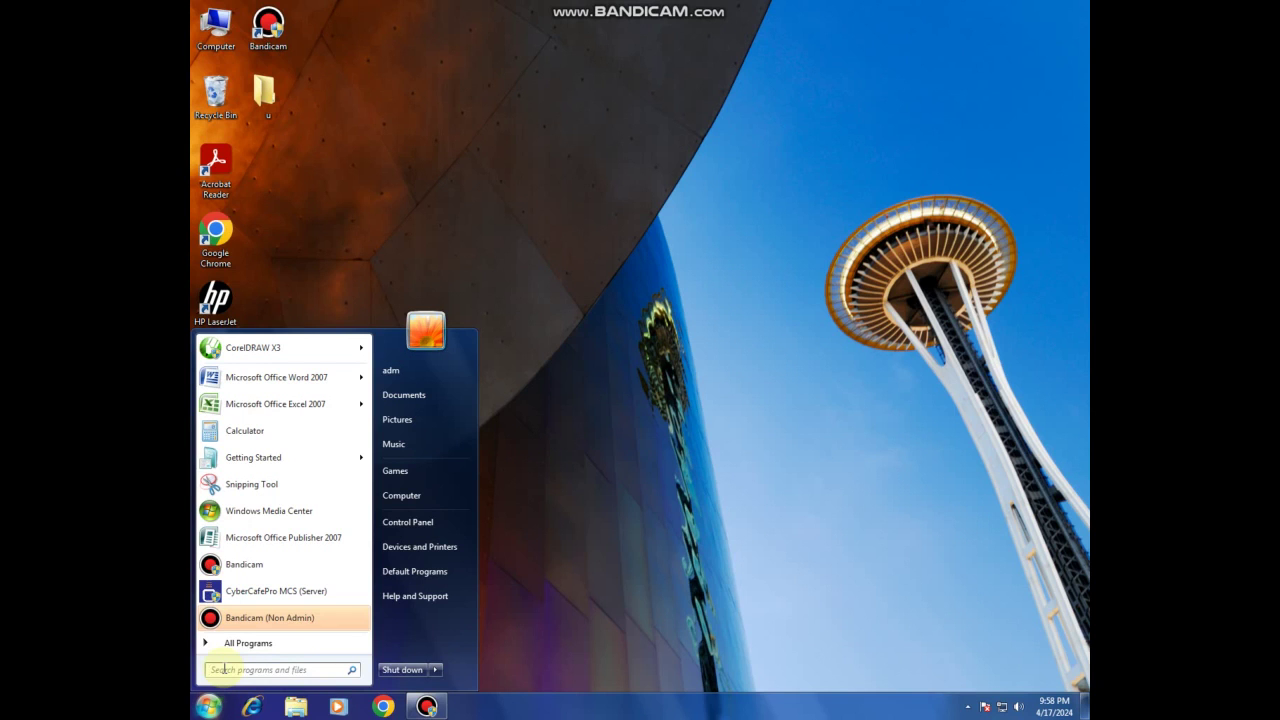
Step: Launch Paint by searching 'paint', maximize its blank Untitled canvas, then close it
type("pa")
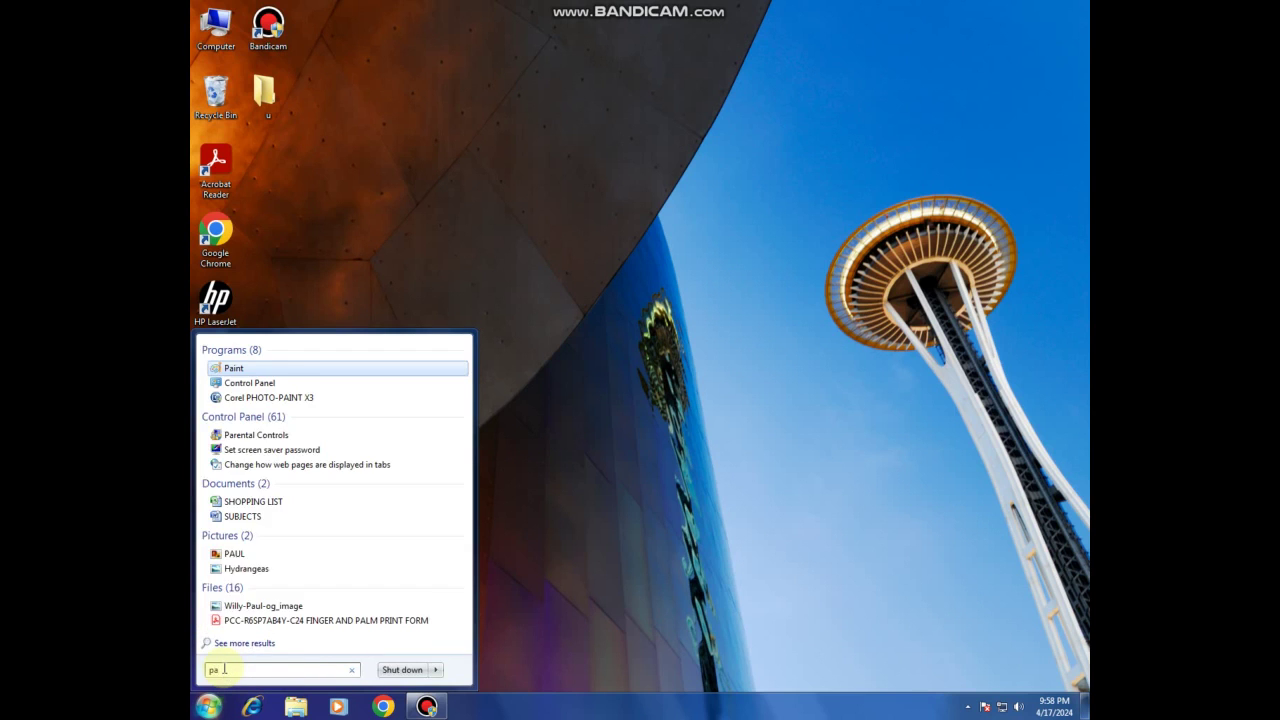
type("int")
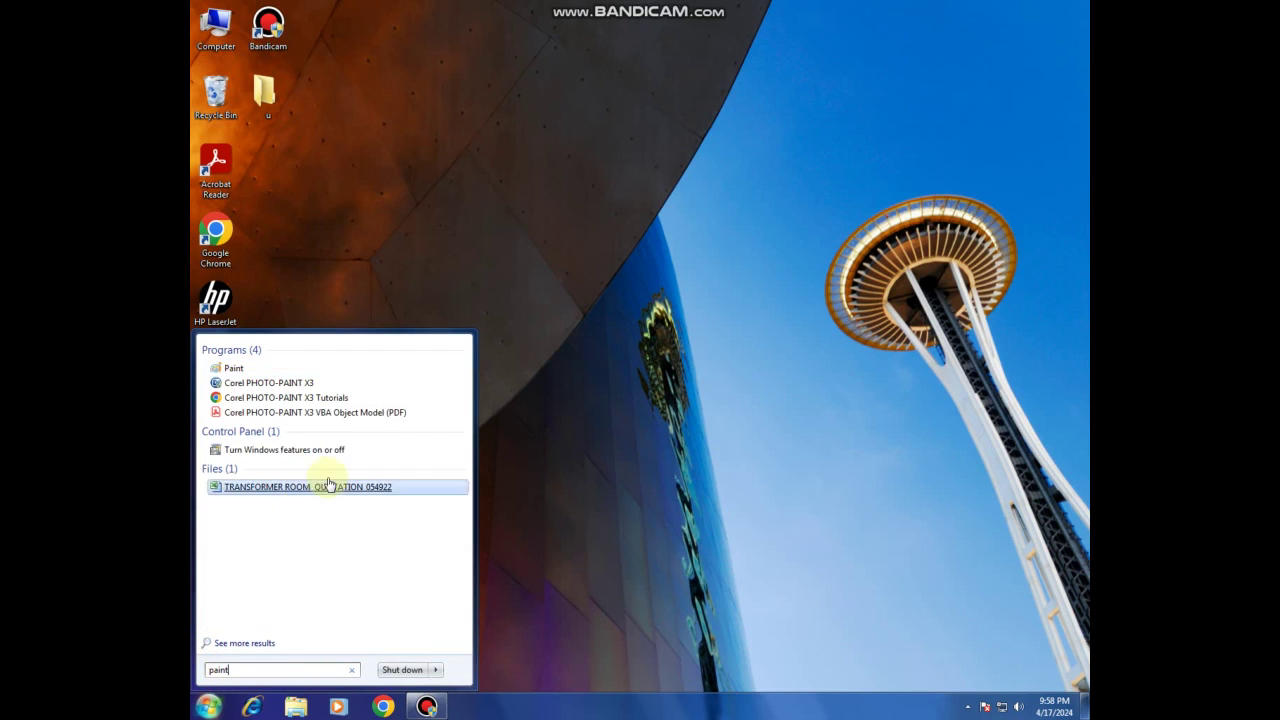
left_click(238, 377)
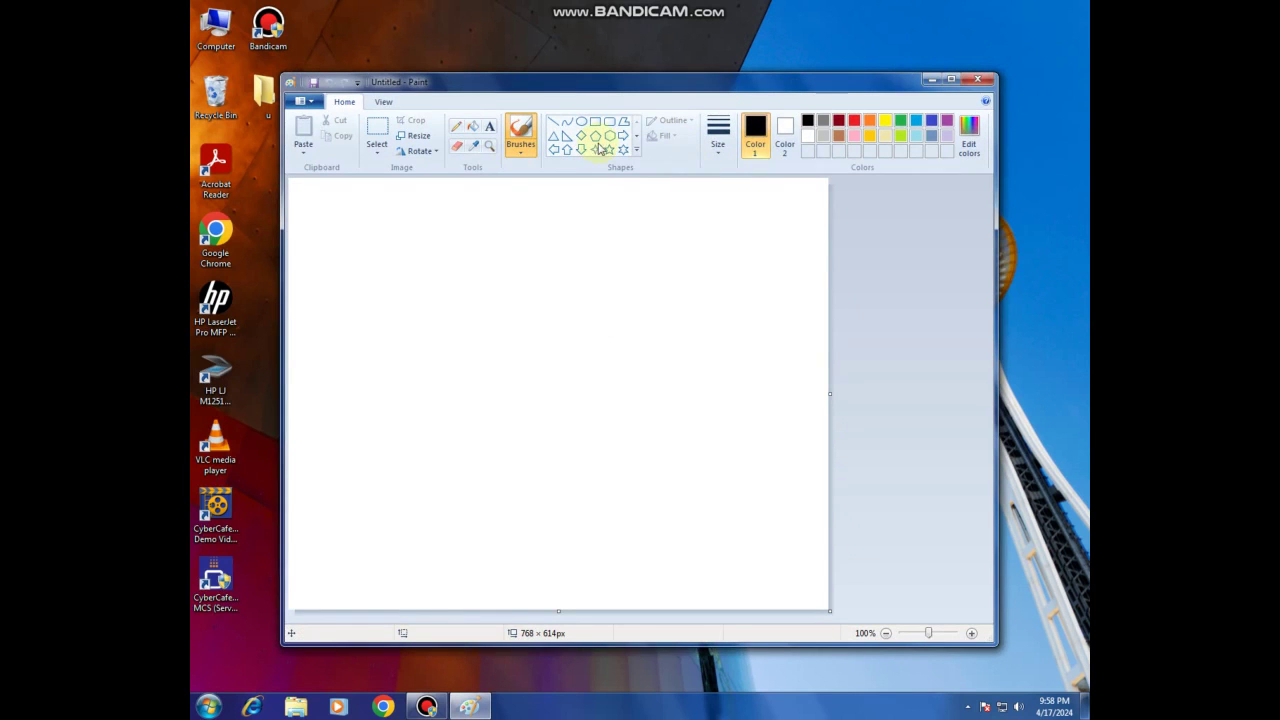
left_click(951, 79)
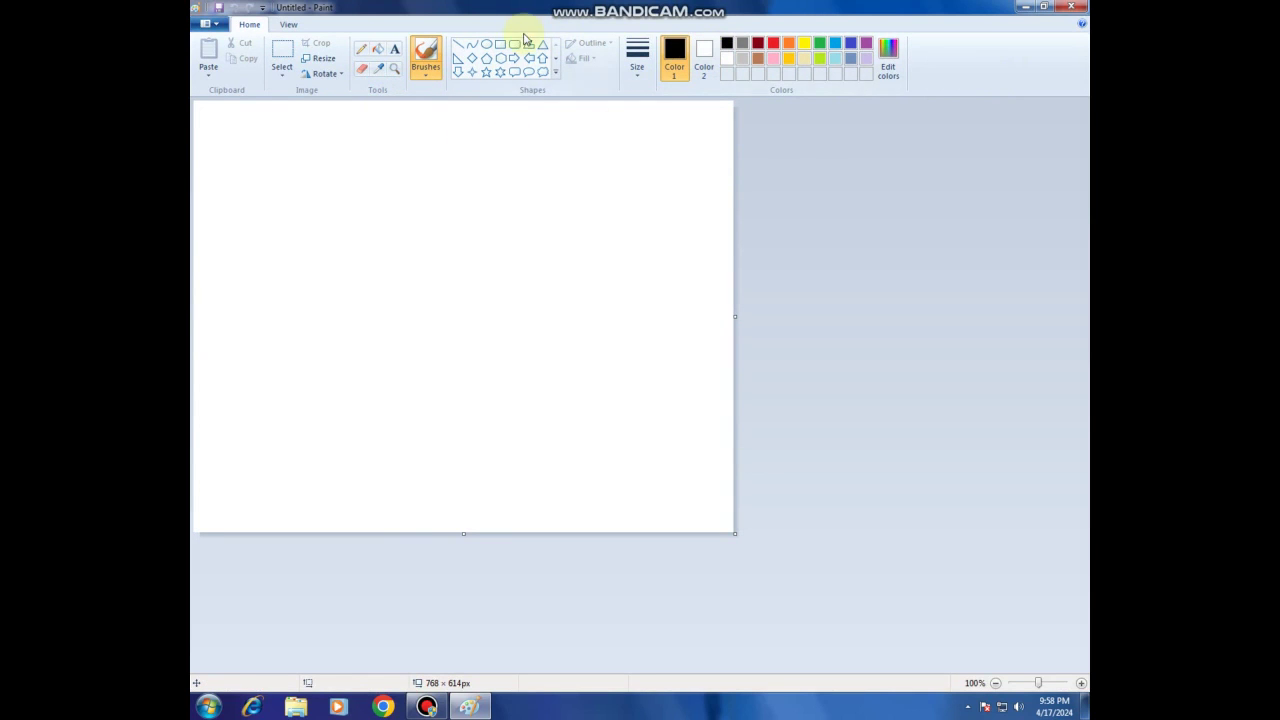
left_click(1080, 10)
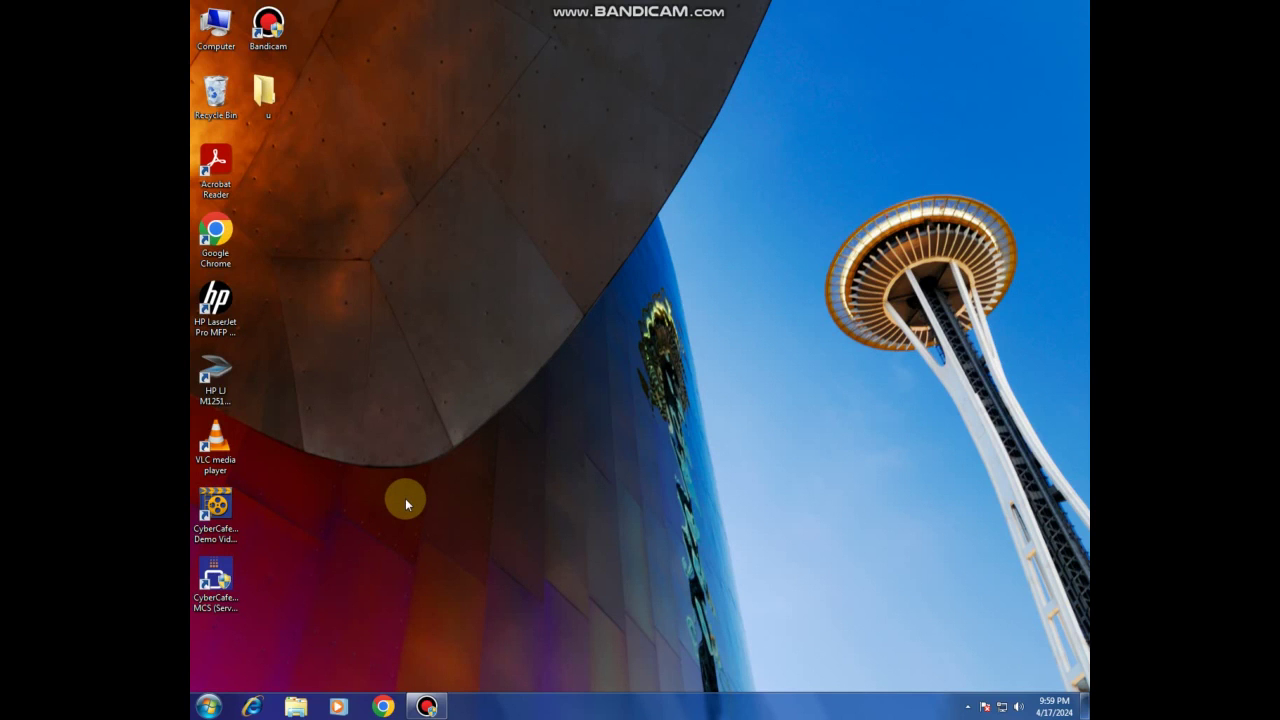
Step: Create a new folder on the desktop named kkkkk
right_click(511, 220)
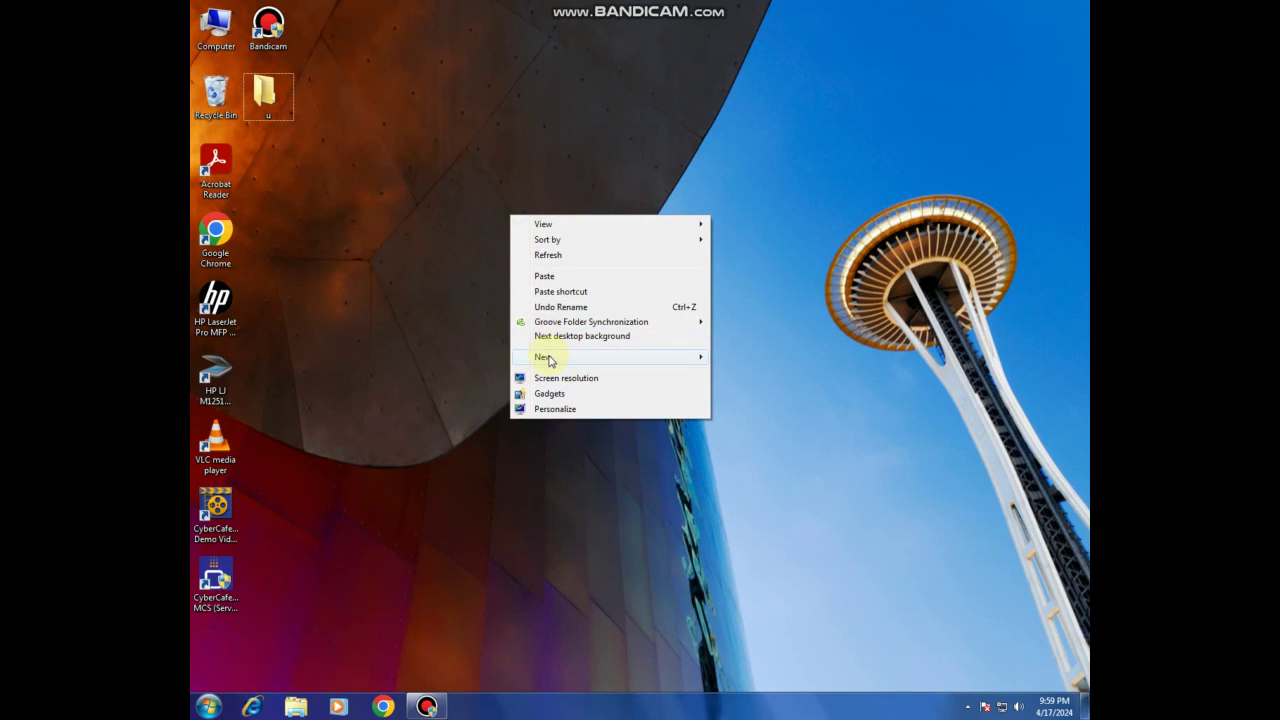
mouse_move(555, 360)
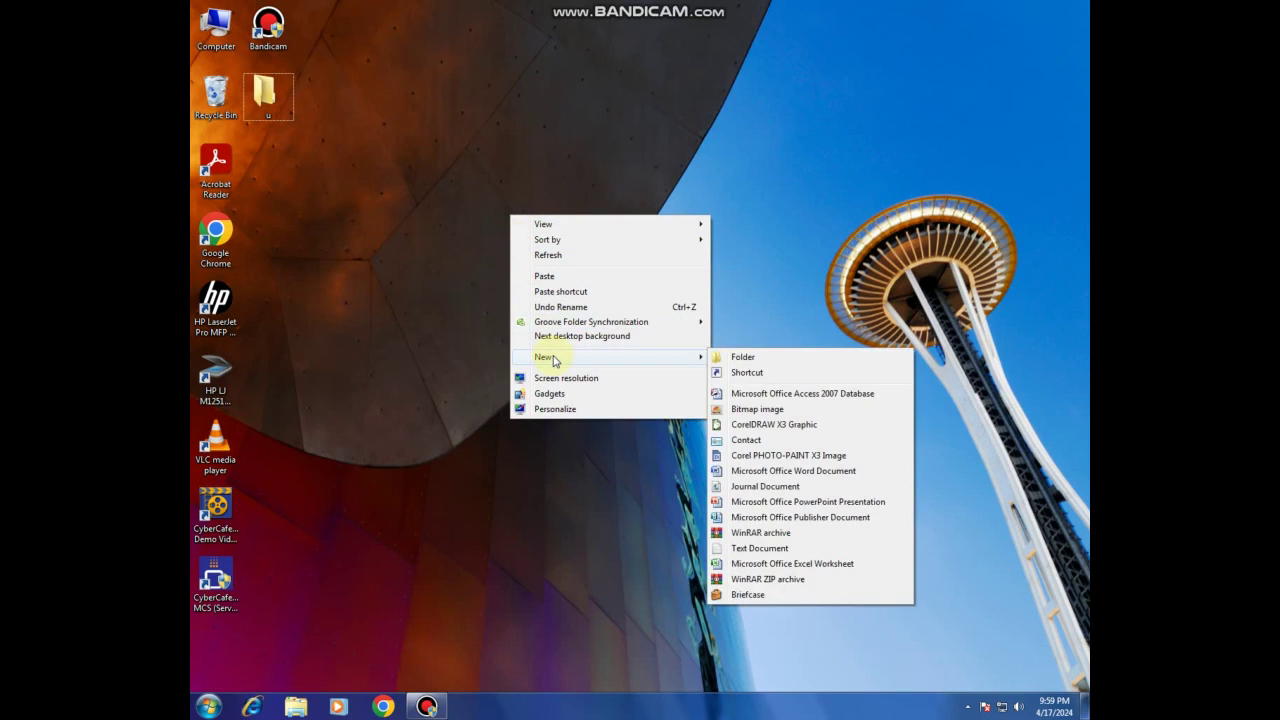
left_click(743, 357)
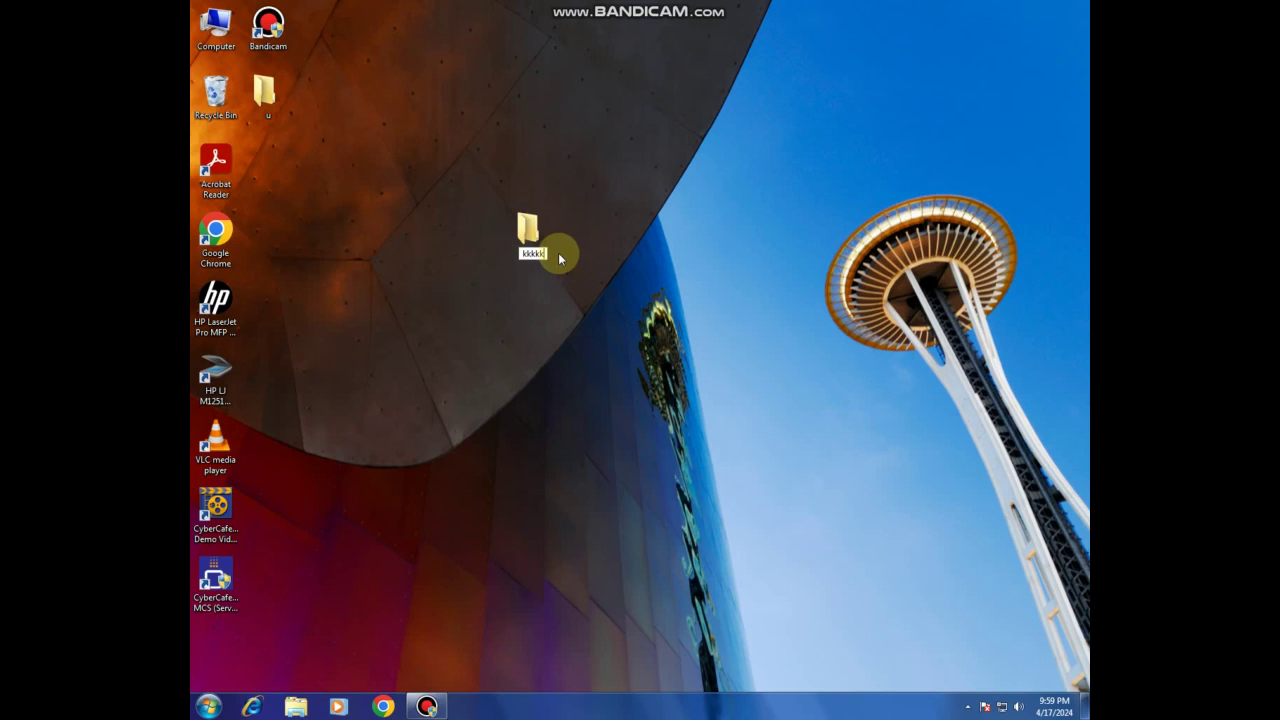
key("Return")
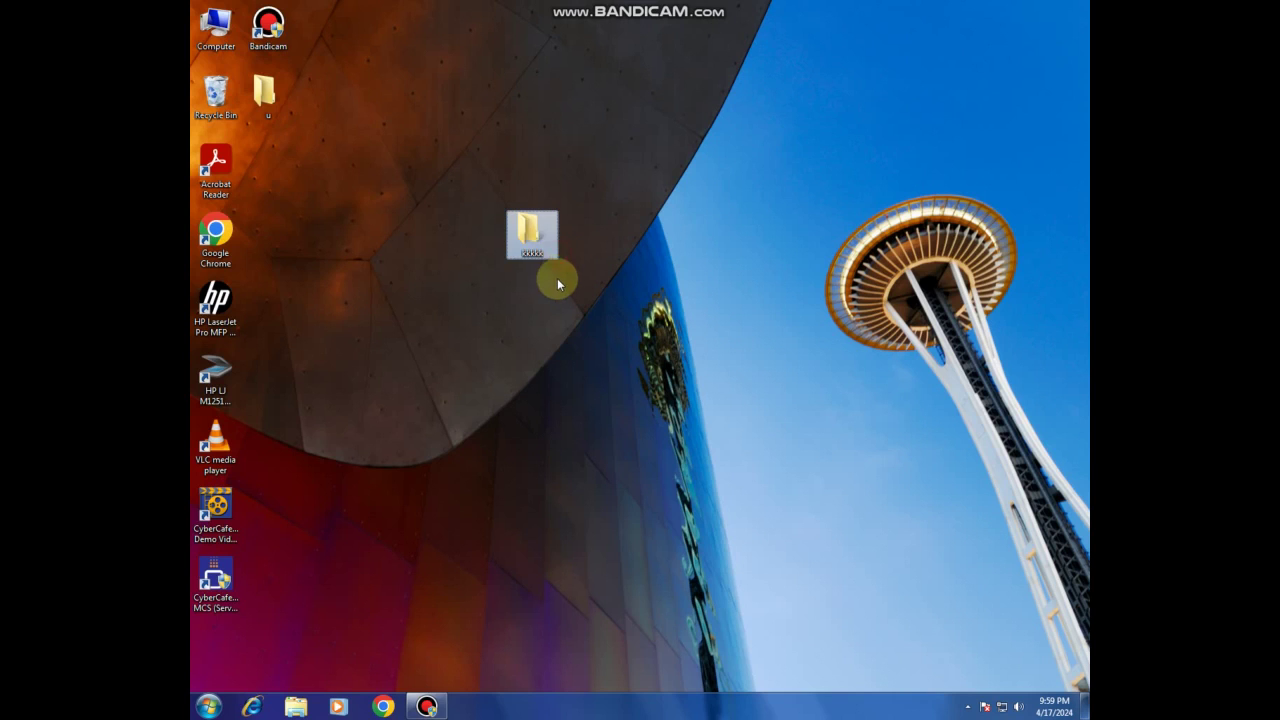
Step: Rename the kkkkk folder to youk and move it beside the u folder
right_click(522, 237)
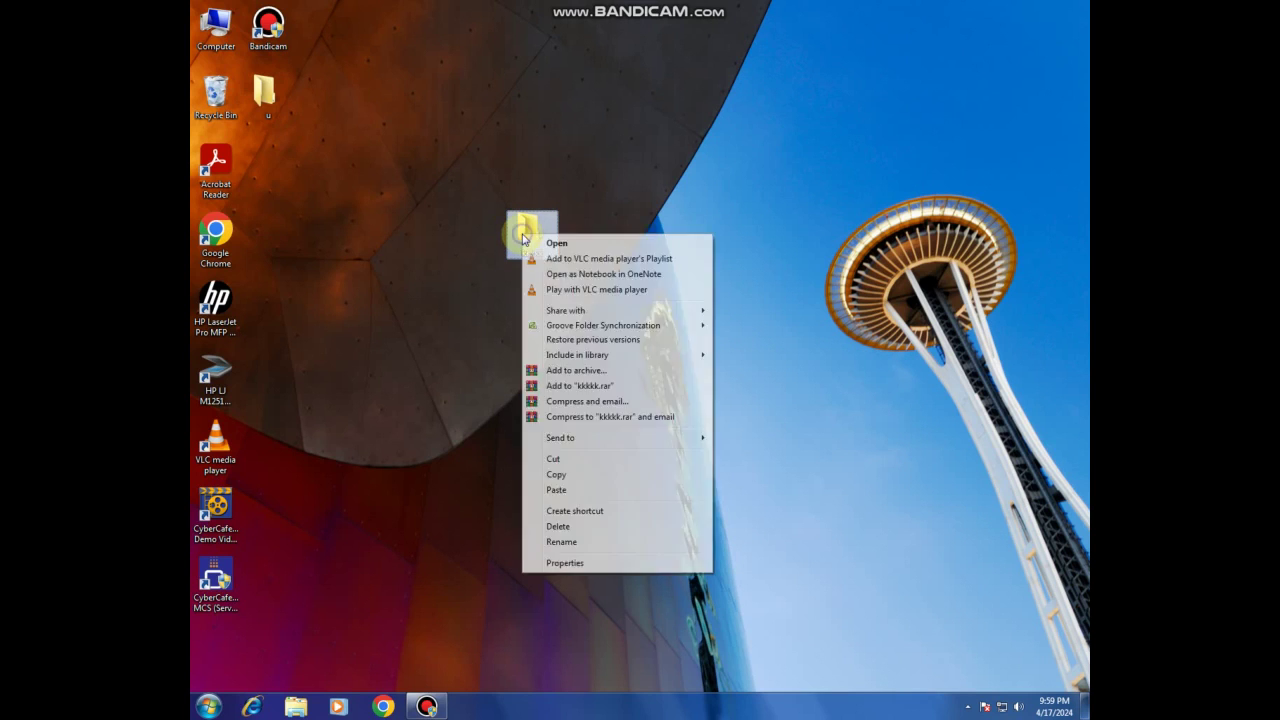
left_click(566, 543)
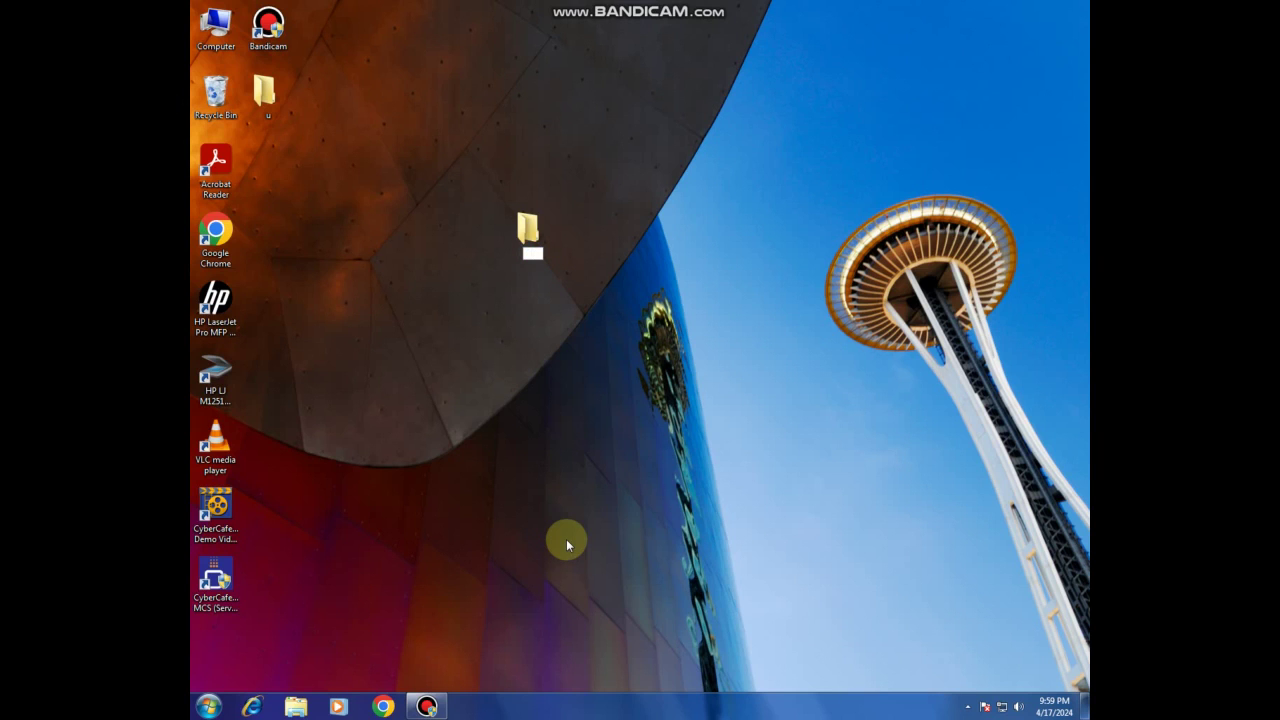
type("ouk")
key("Return")
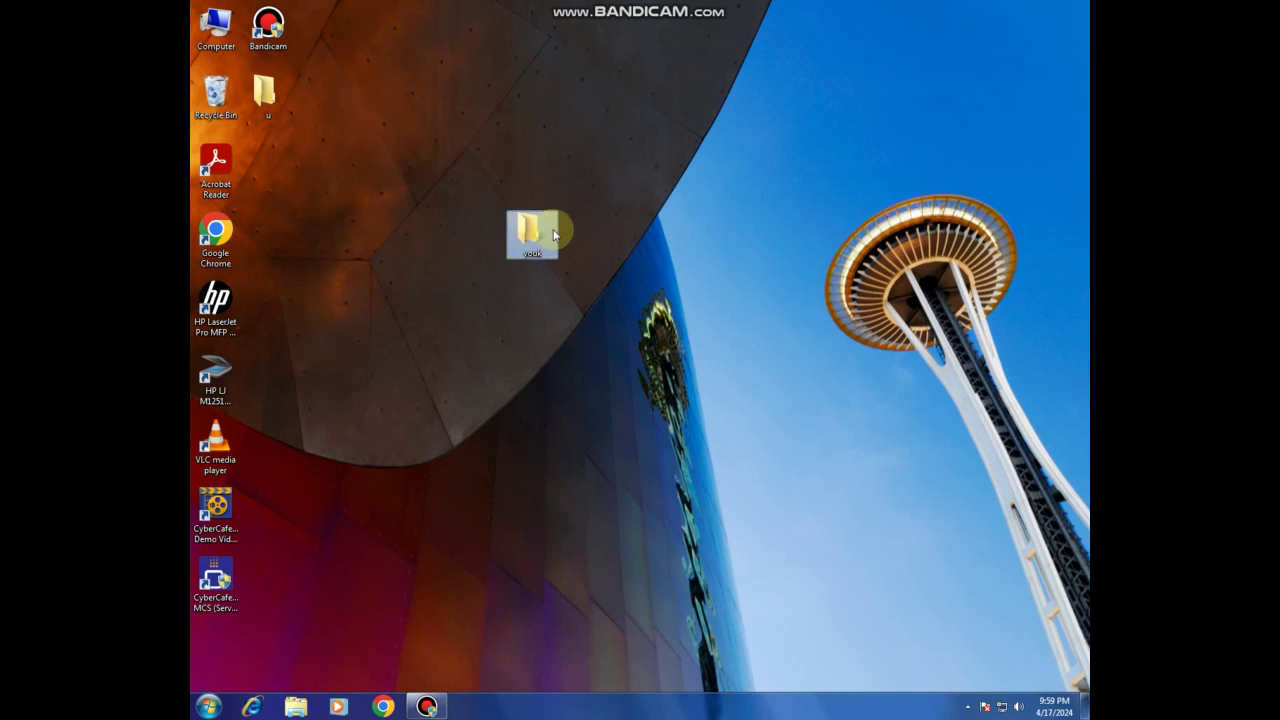
left_click_drag(538, 233, 278, 154)
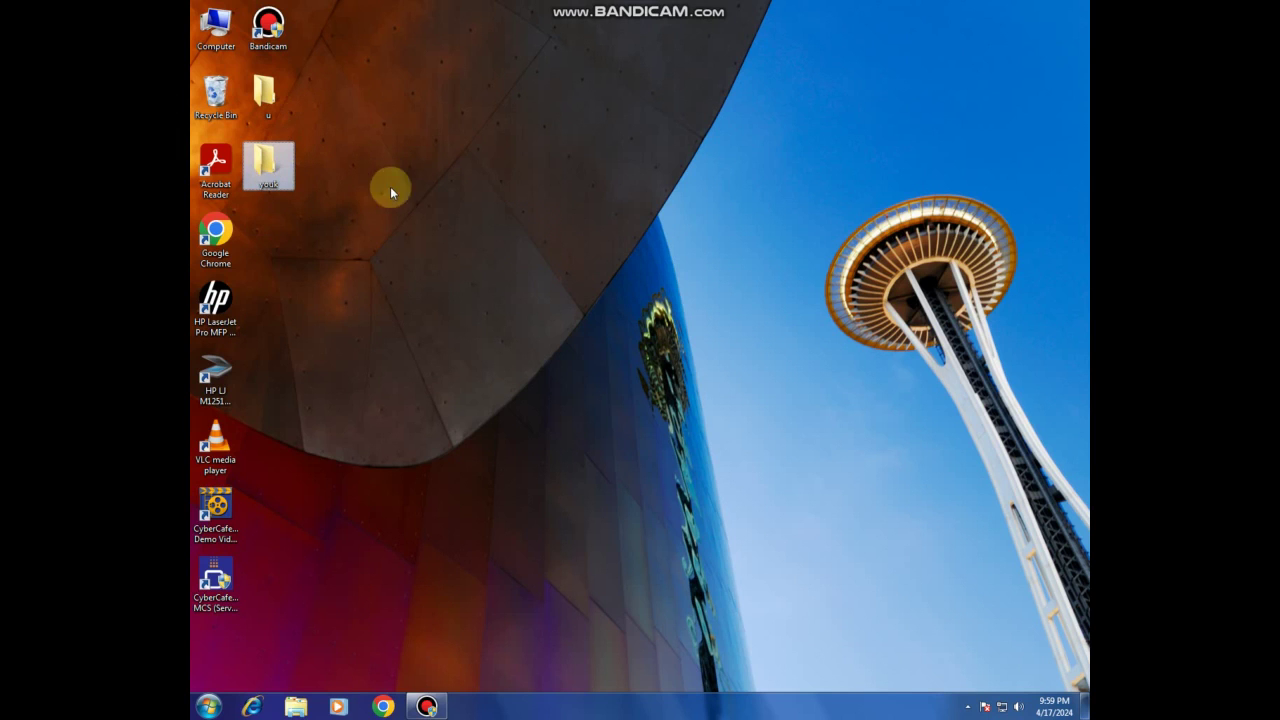
left_click(422, 237)
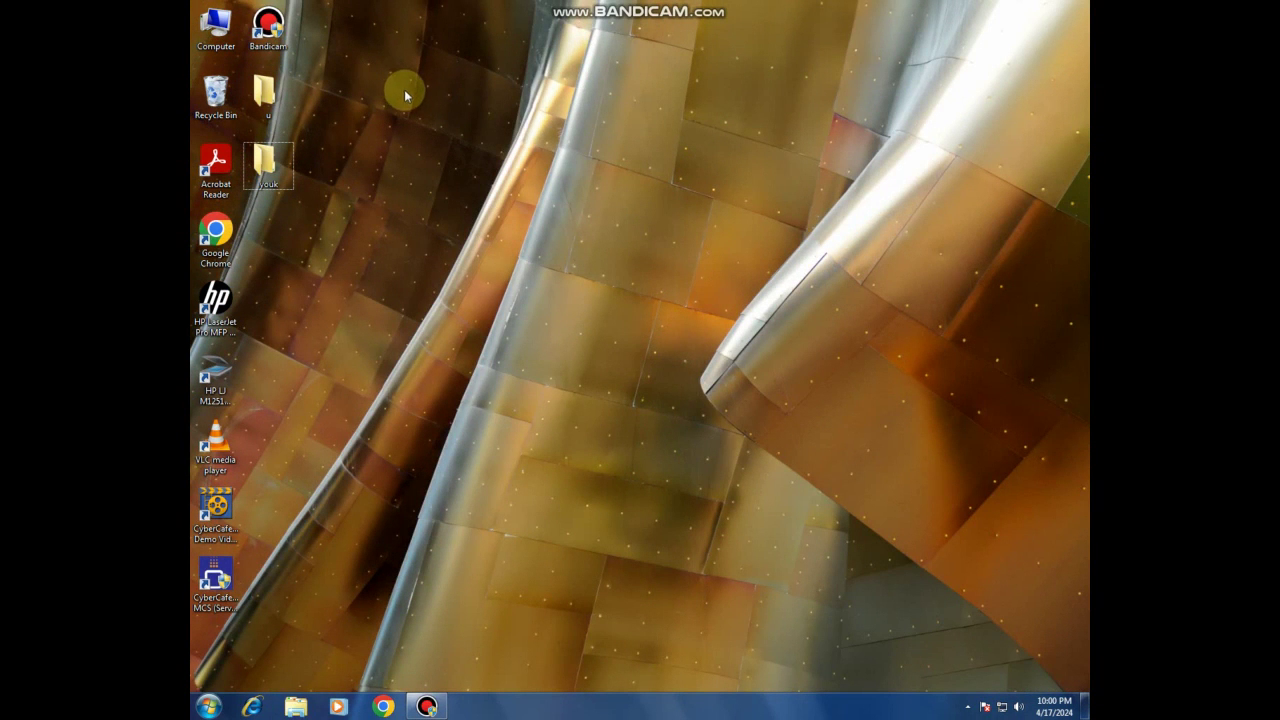
right_click(417, 91)
mouse_move(428, 100)
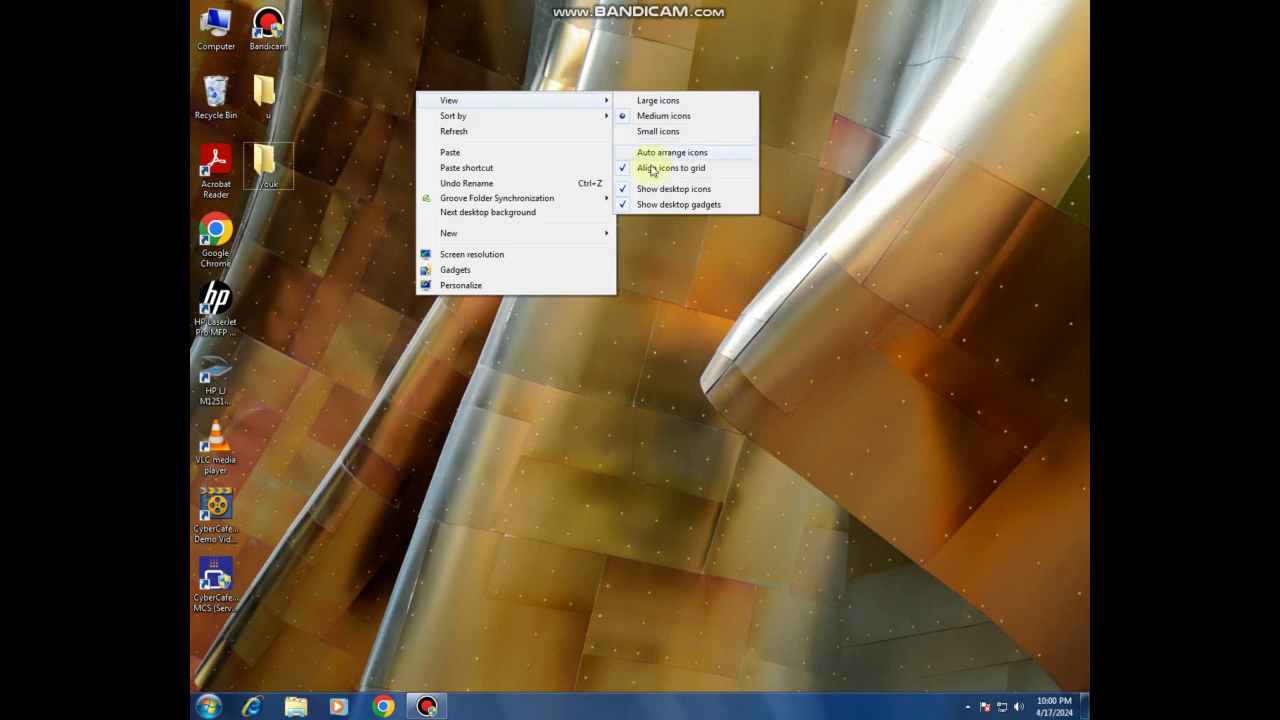
left_click(542, 48)
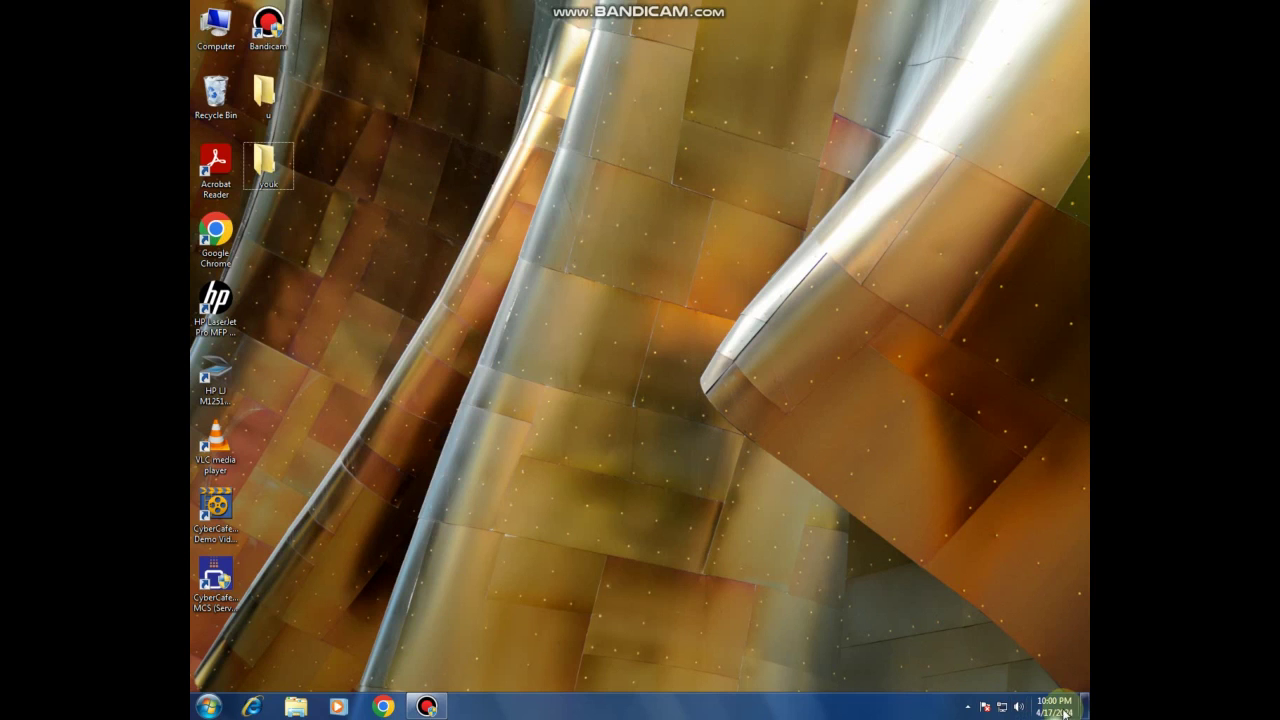
mouse_move(1055, 711)
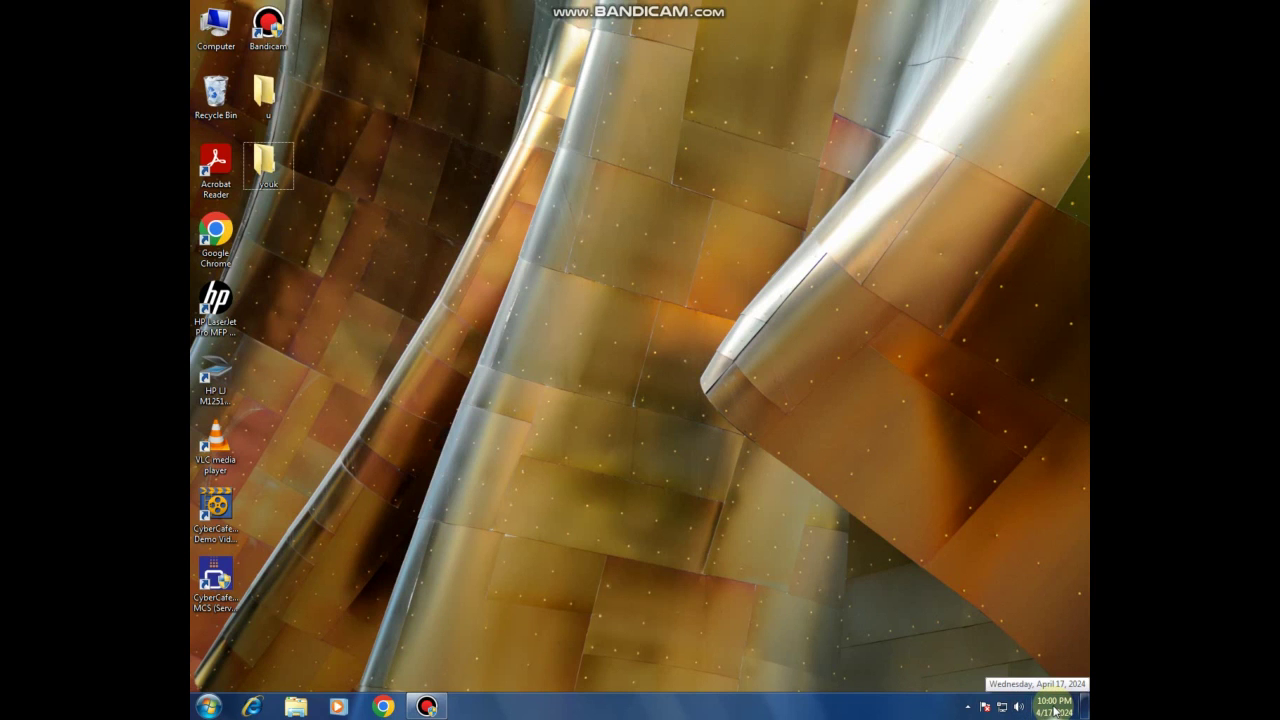
left_click(1055, 711)
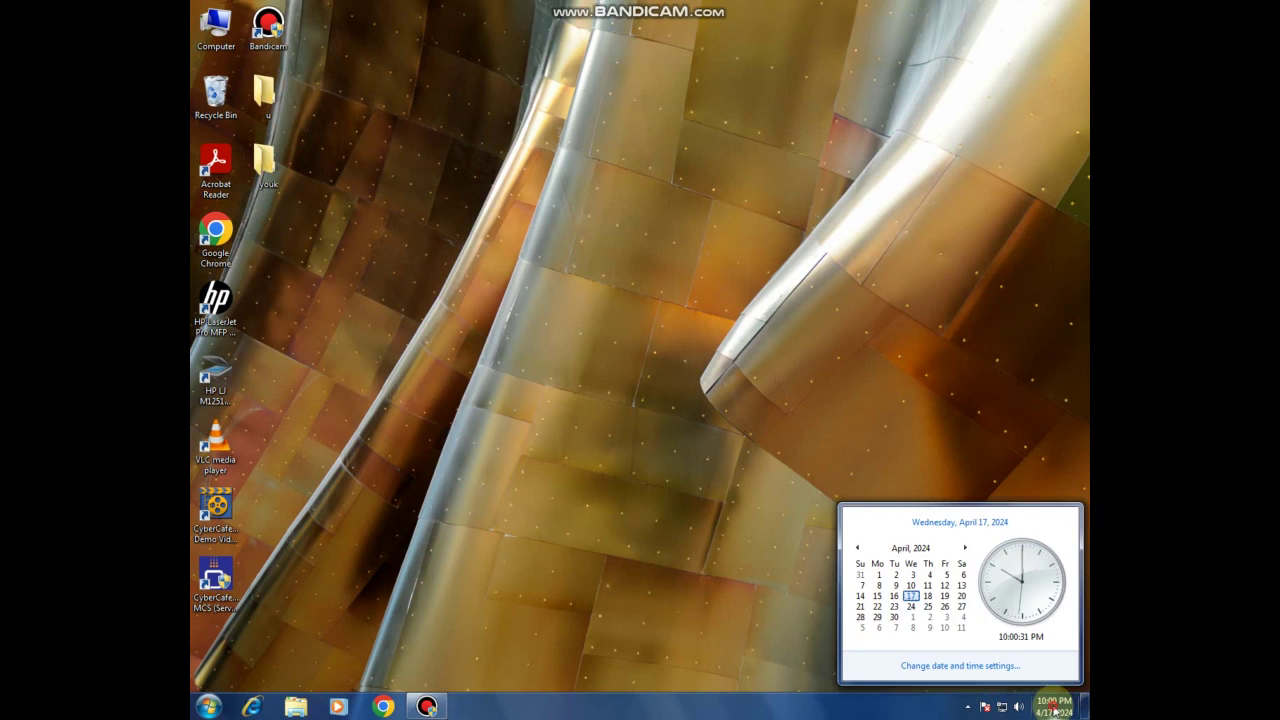
left_click(941, 667)
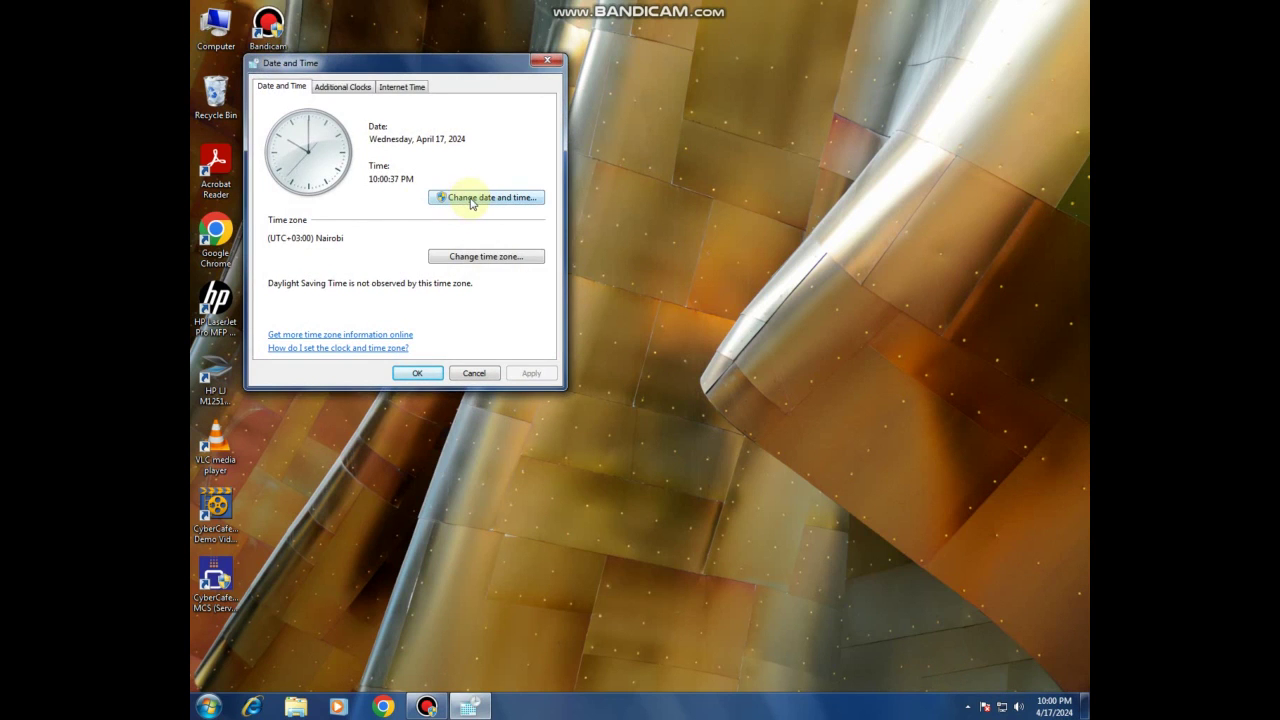
left_click(472, 199)
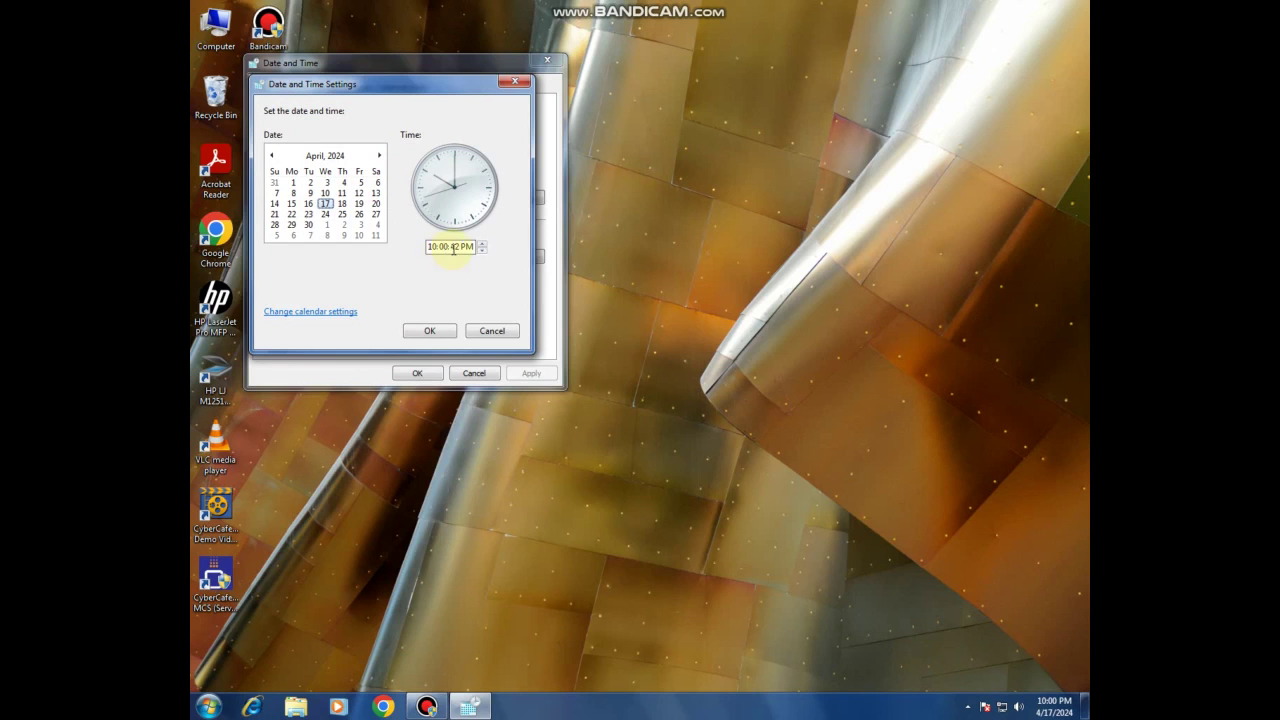
left_click(431, 331)
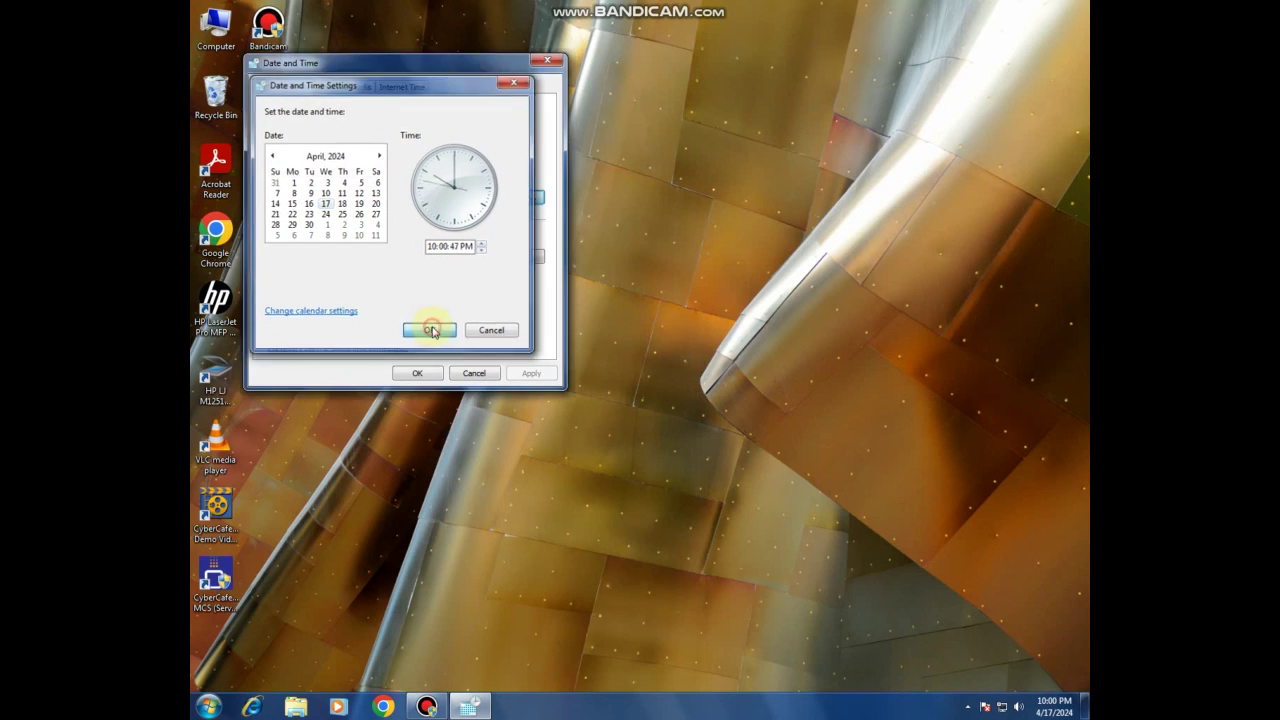
left_click(420, 373)
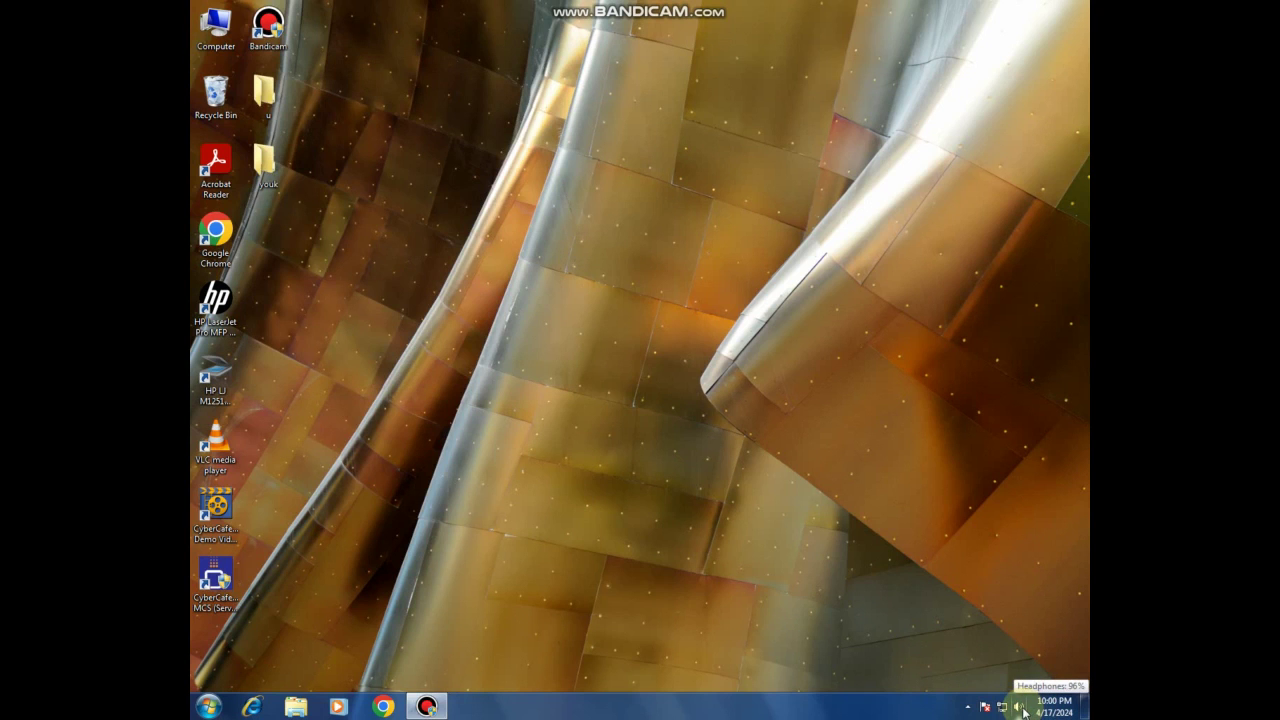
Step: Nudge the headphone volume down with the tray slider, then close the volume popup
left_click(1023, 711)
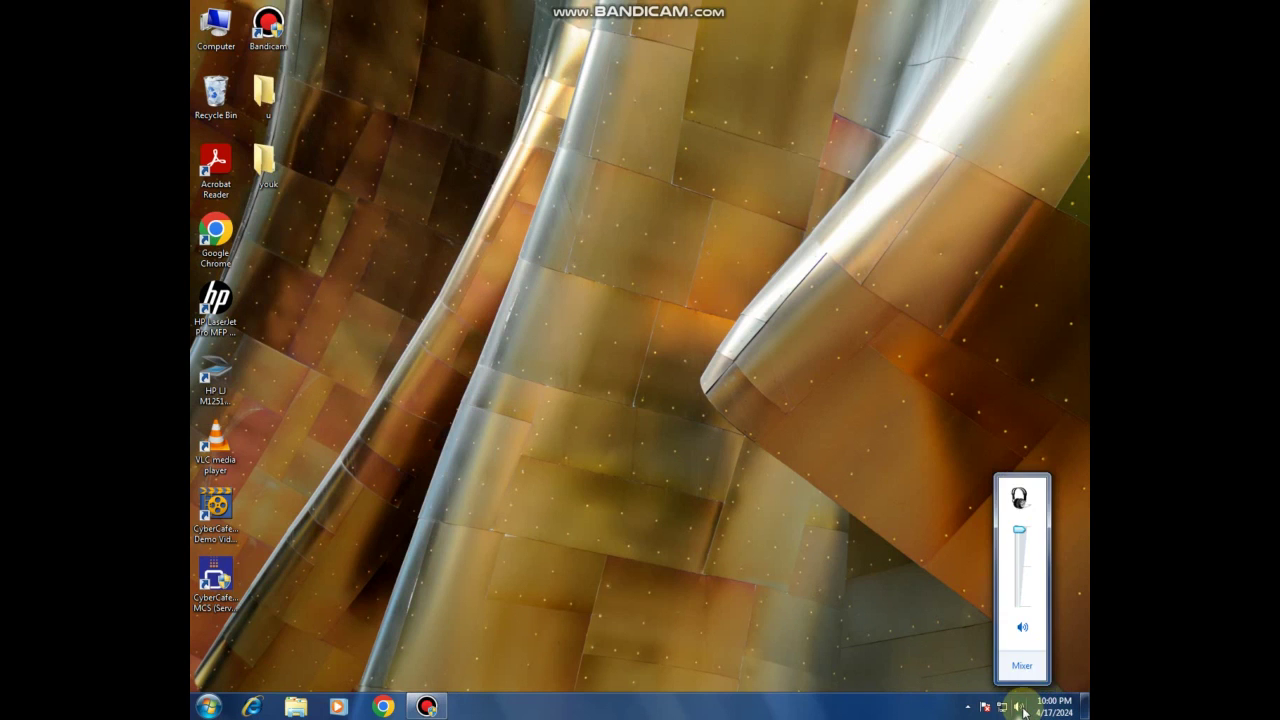
mouse_move(1020, 530)
left_mouse_down()
mouse_move(1022, 588)
mouse_move(1013, 533)
left_mouse_up()
left_click(988, 653)
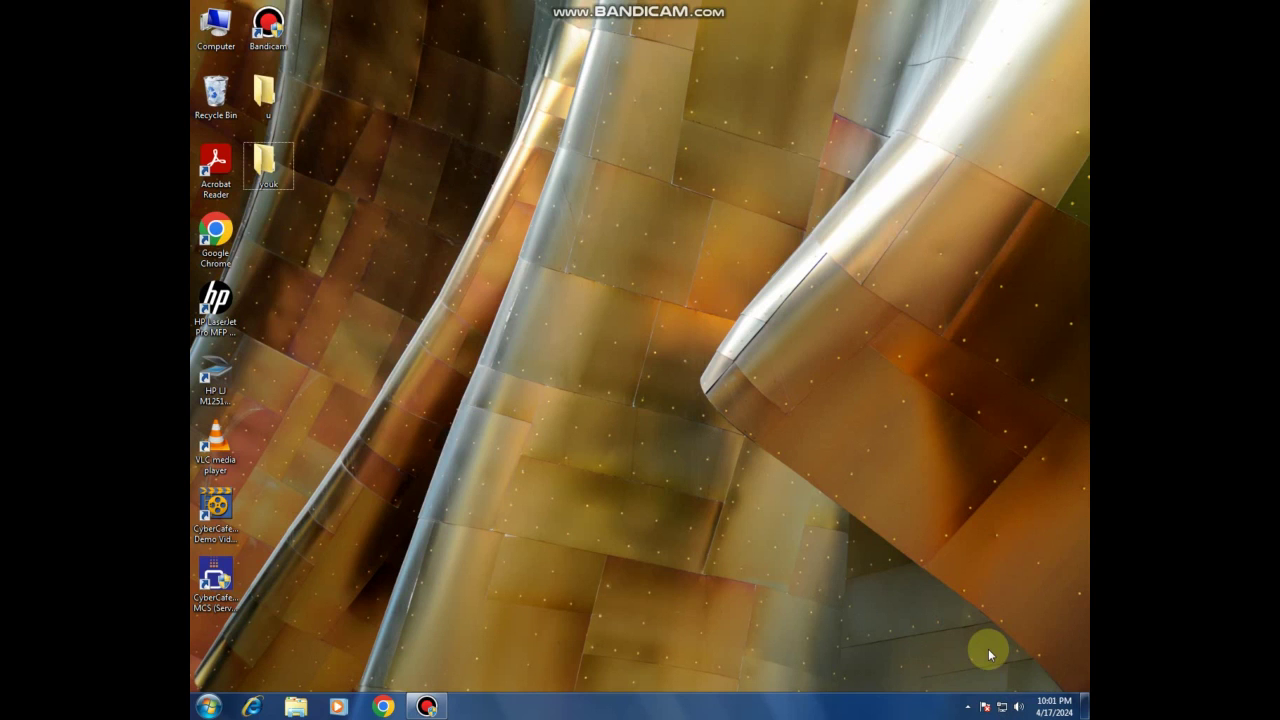